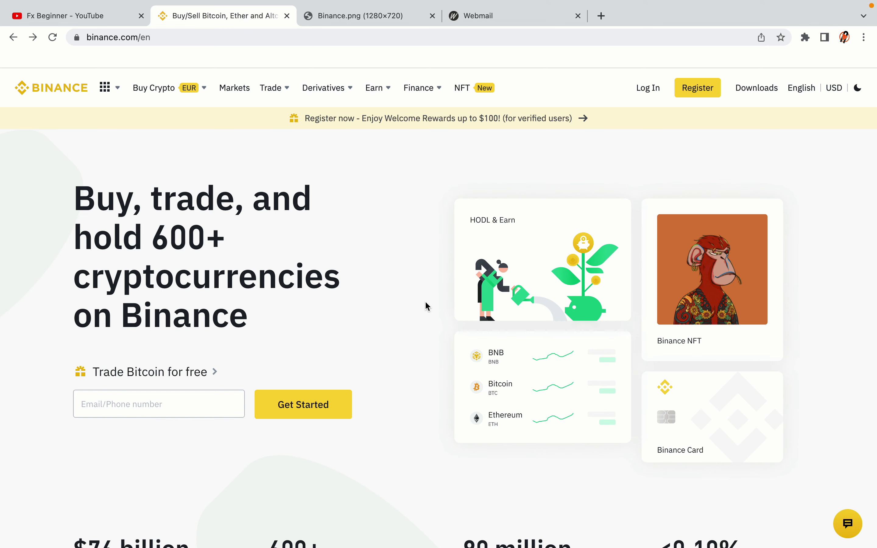
Step: Examine the Binance homepage sections from the headline figures and popular cryptocurrencies to the help section, and view the Binance.png image
scroll(427, 307, "down", 6)
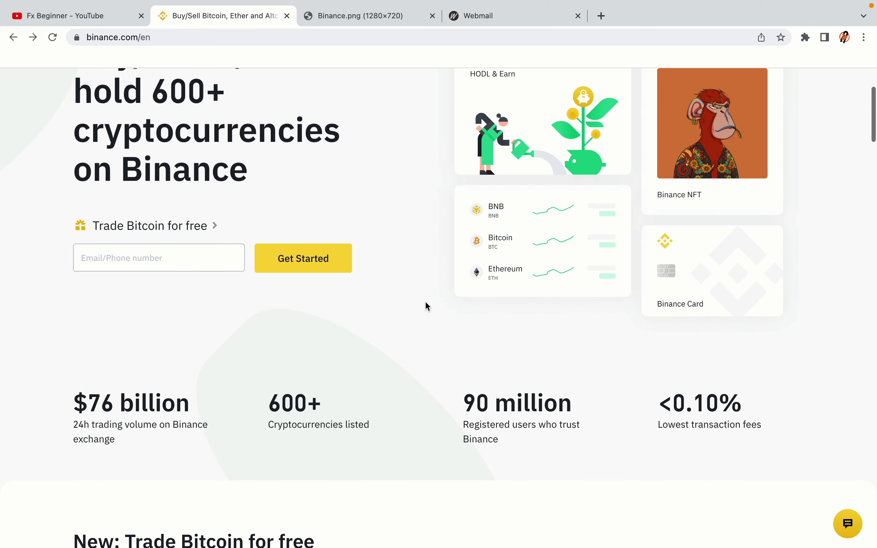
scroll(427, 306, "down", 6)
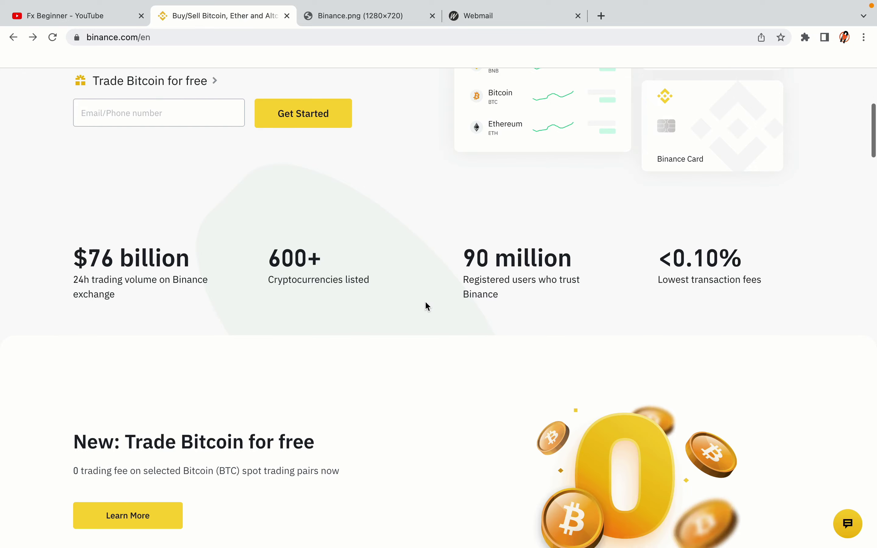
scroll(425, 307, "up", 4)
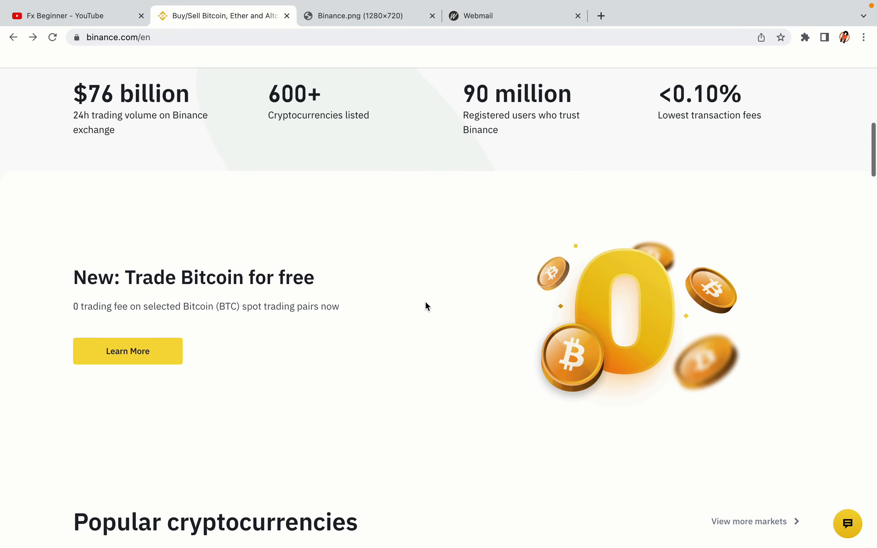
scroll(427, 306, "down", 10)
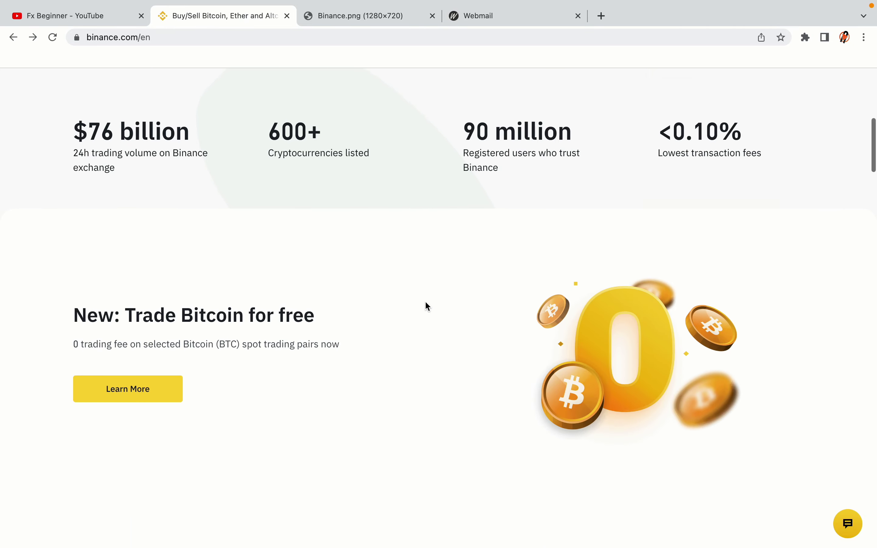
scroll(427, 307, "down", 3)
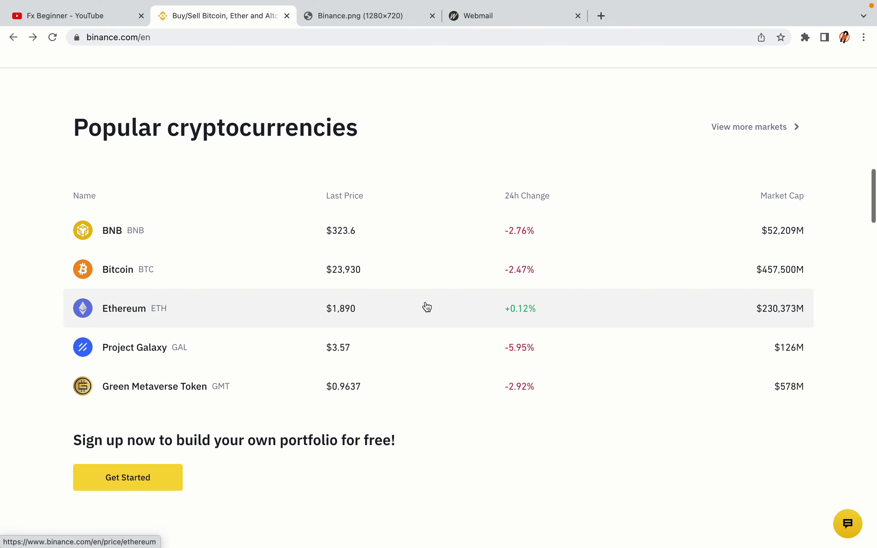
scroll(427, 307, "down", 12)
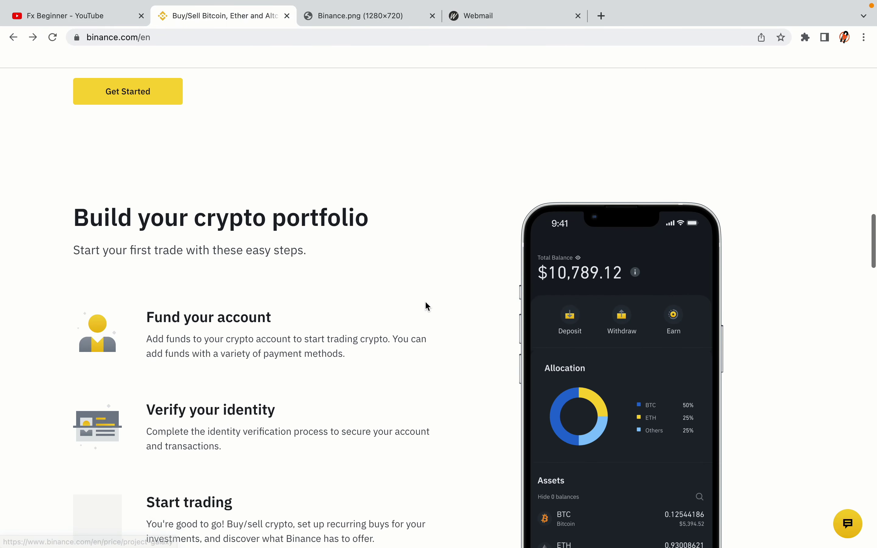
scroll(427, 306, "down", 2)
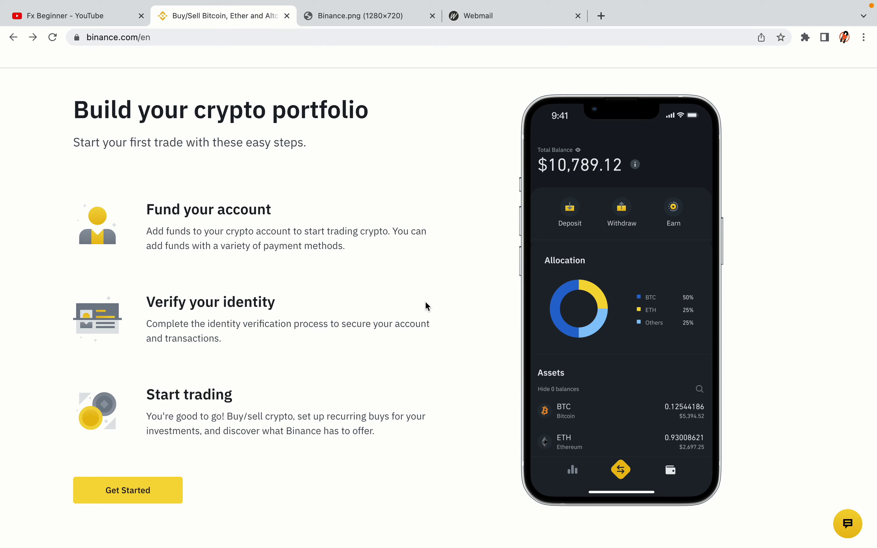
scroll(425, 306, "down", 14)
scroll(427, 307, "down", 13)
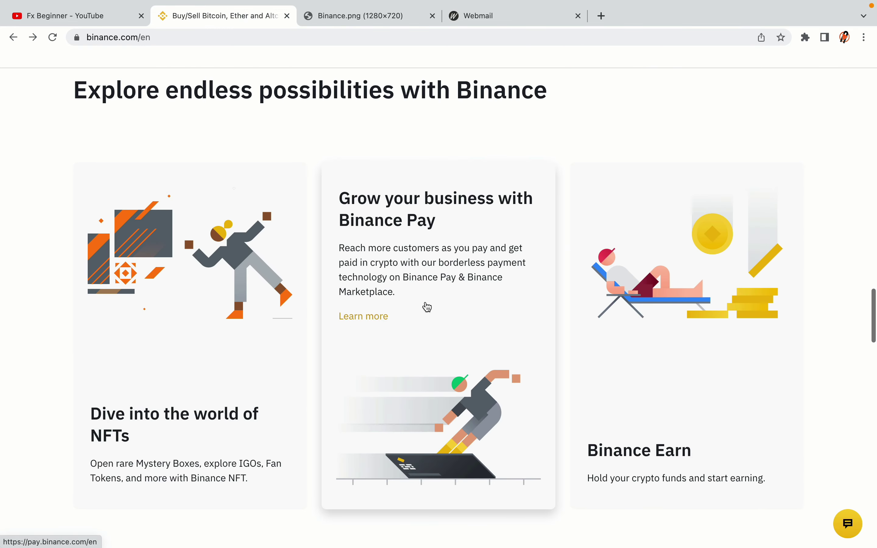
scroll(427, 306, "down", 2)
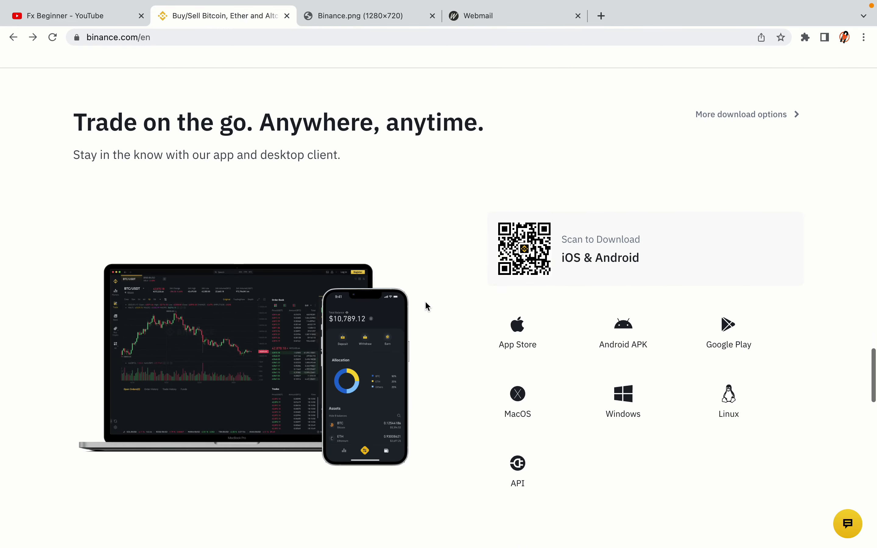
scroll(427, 306, "down", 10)
scroll(427, 306, "down", 3)
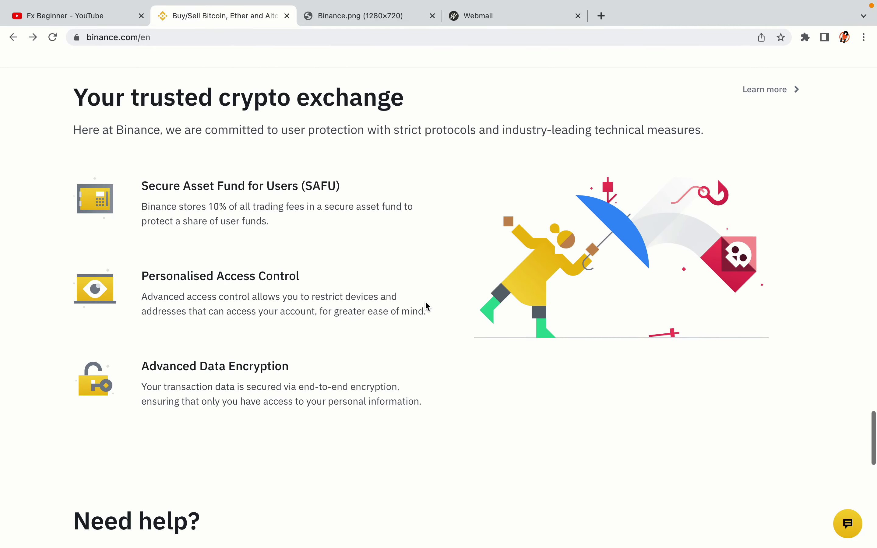
scroll(425, 303, "down", 10)
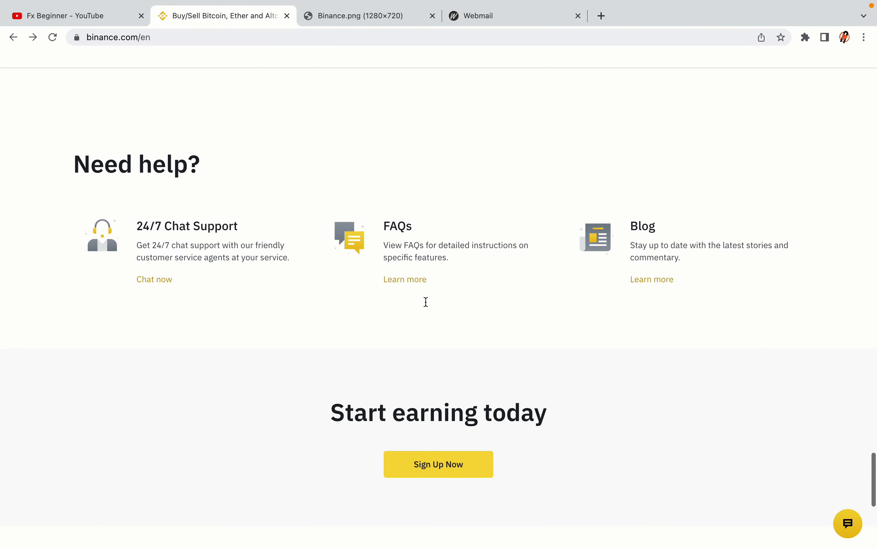
scroll(426, 302, "up", 5)
scroll(426, 302, "up", 20)
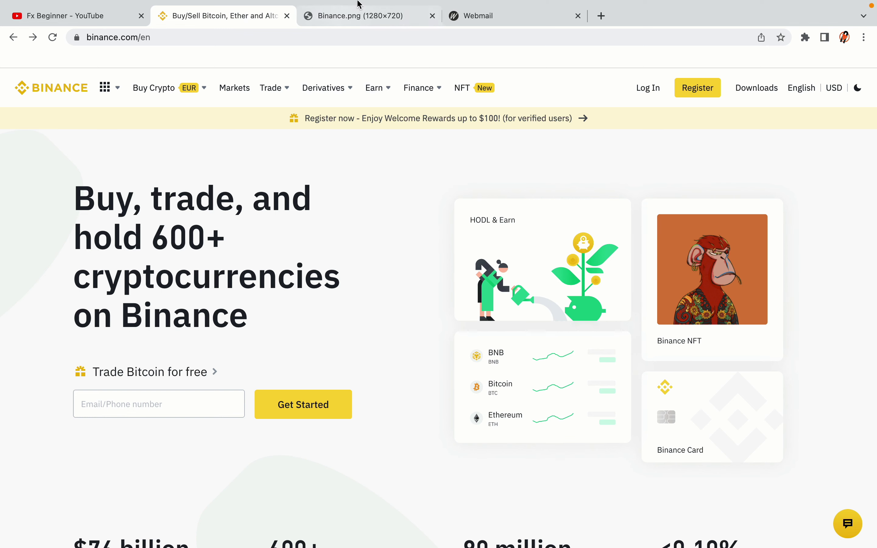
left_click(369, 17)
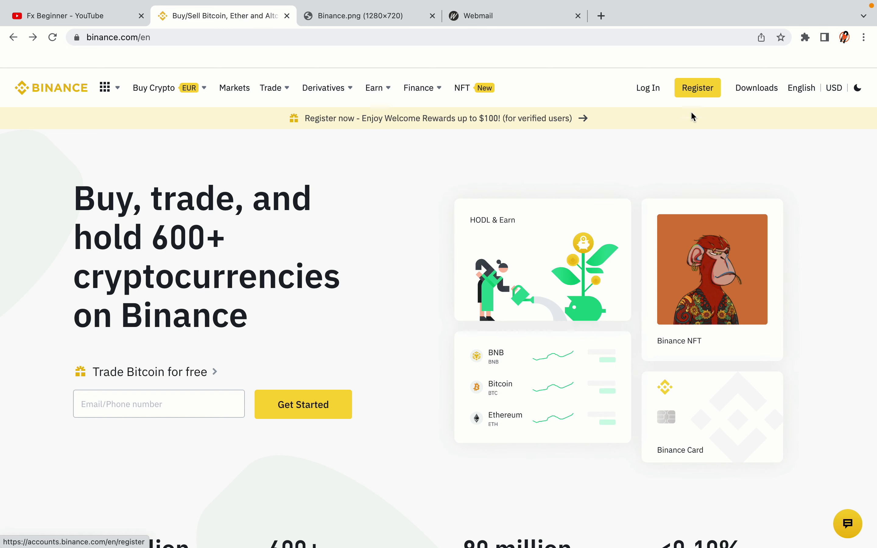
Step: Register a personal Binance account by email, supplying the personal email and account password and agreeing to the Terms of Service and Privacy Policy
left_click(706, 95)
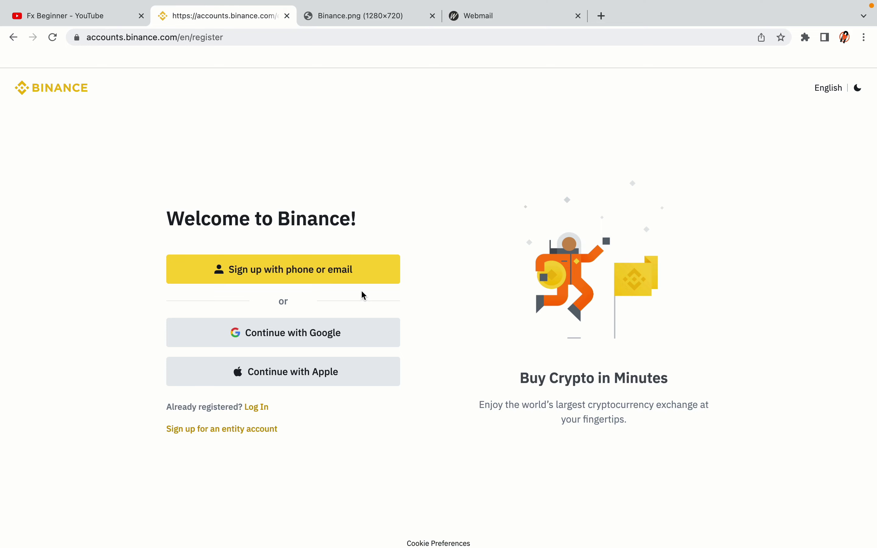
left_click(363, 279)
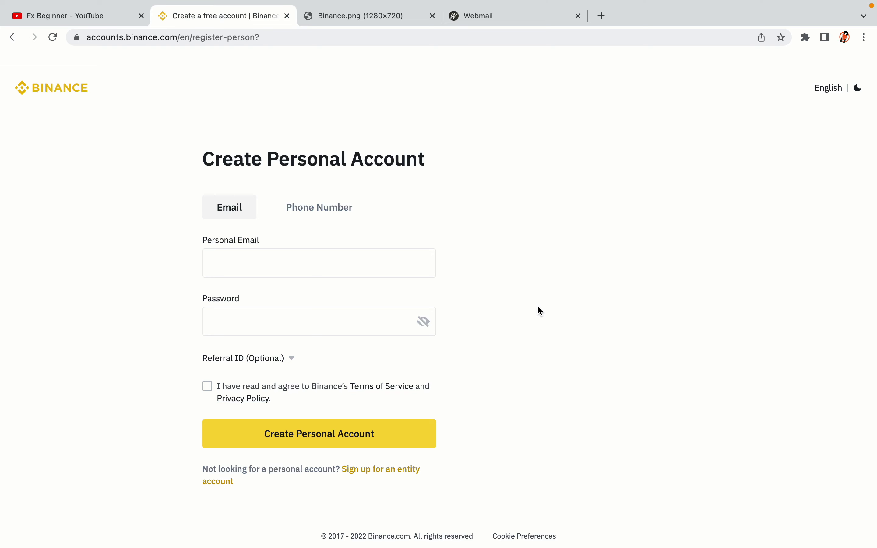
left_click(405, 317)
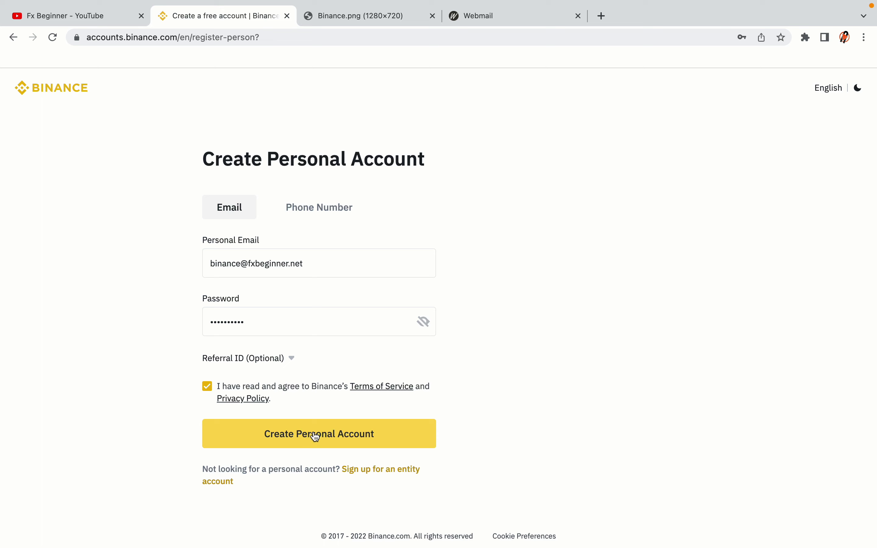
left_click(334, 438)
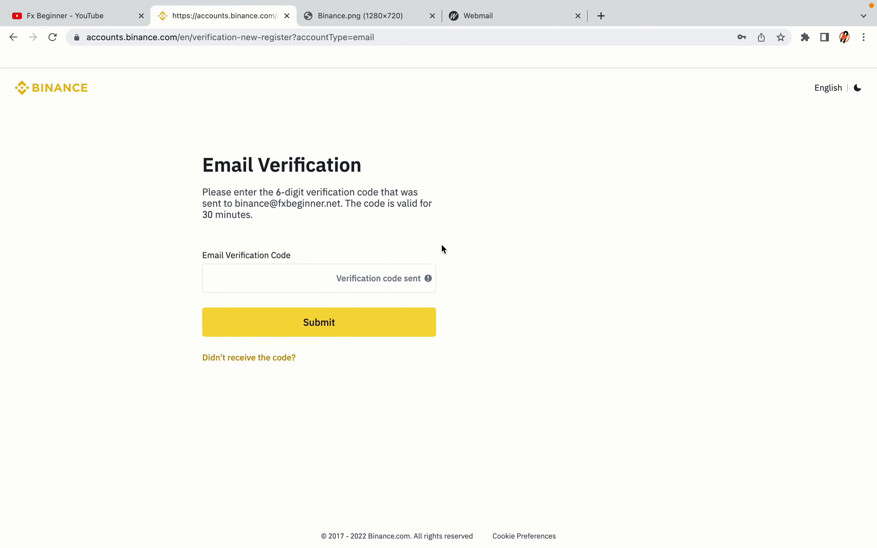
Step: Switch to Webmail and open the Binance registration confirmation message to find the account activation code
left_click_drag(500, 15, 359, 16)
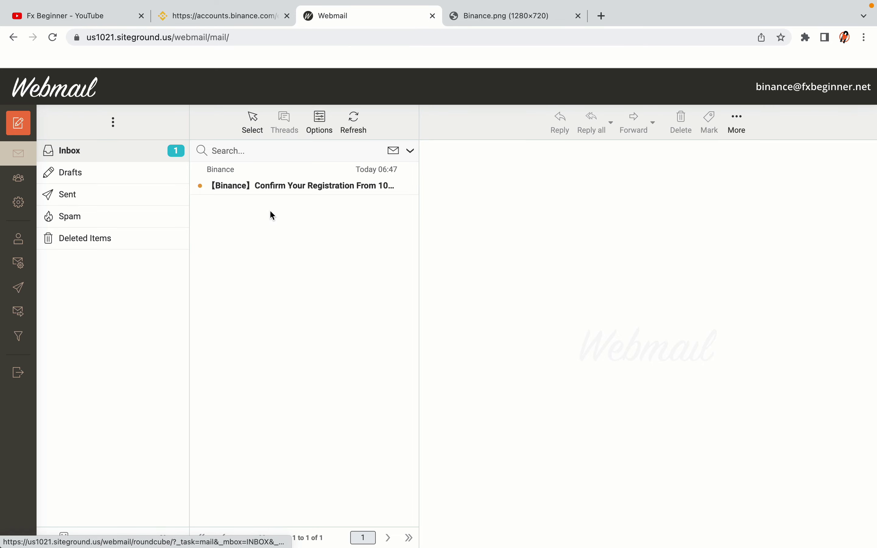
left_click(306, 183)
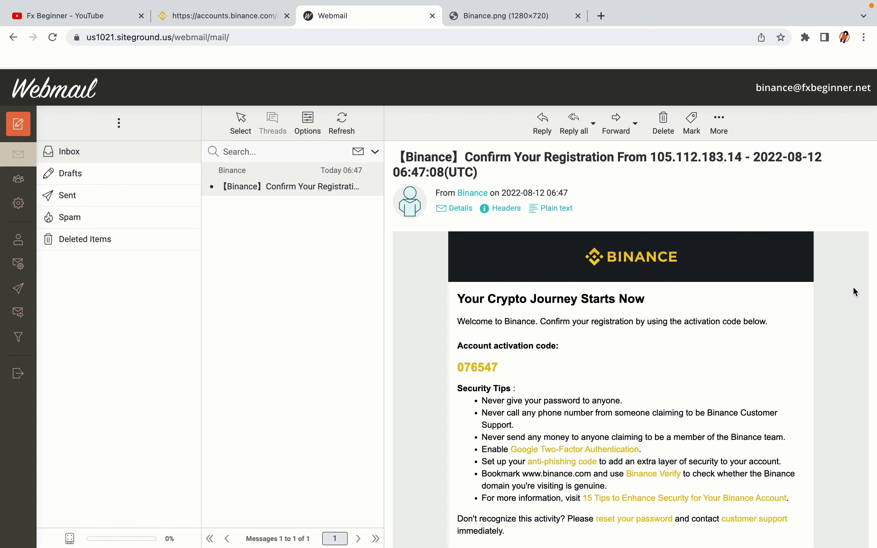
scroll(661, 294, "down", 1)
scroll(660, 293, "down", 3)
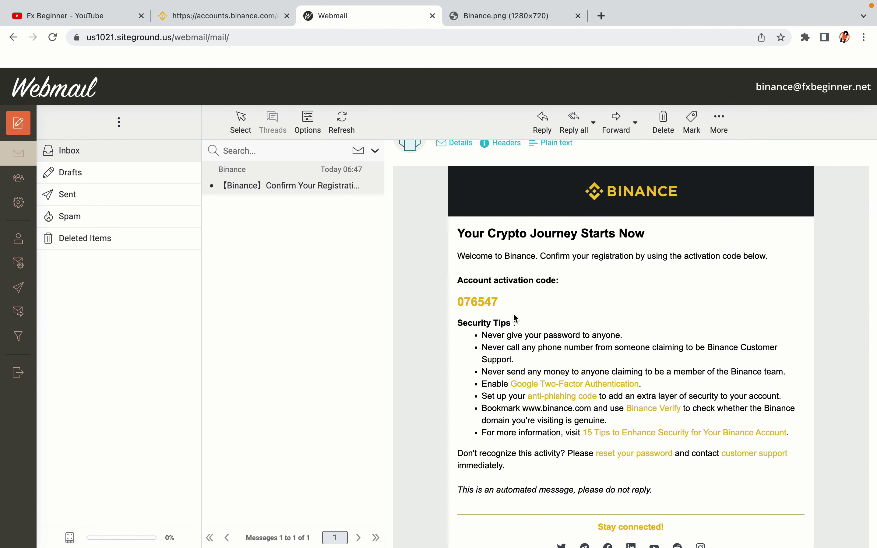
Step: Copy the account activation code from the Binance confirmation message
left_click_drag(460, 306, 504, 306)
left_click(507, 306)
left_click_drag(459, 303, 504, 305)
key("super+c")
right_click(490, 306)
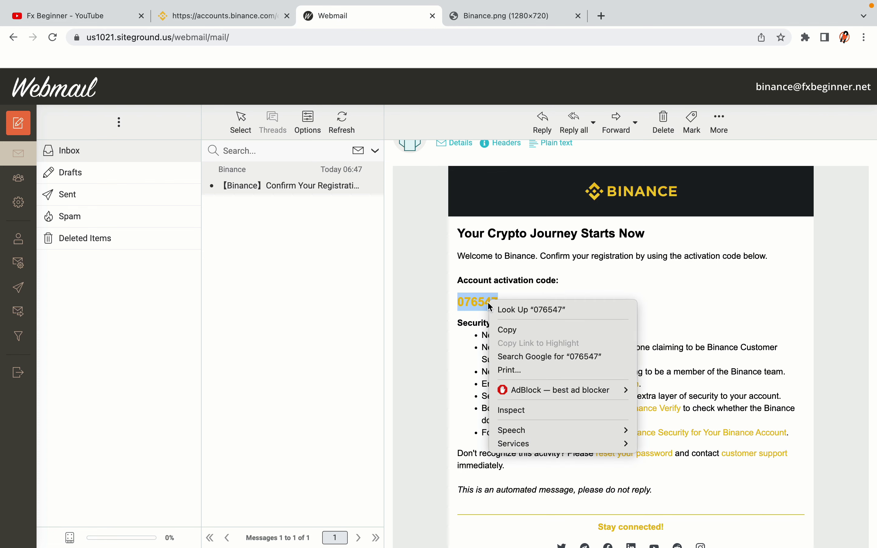
left_click(505, 329)
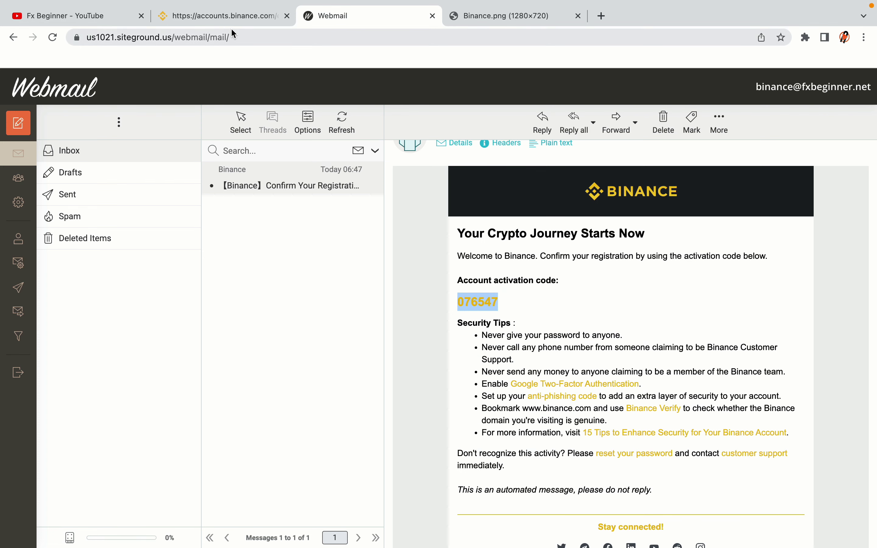
Step: Switch back to Binance, paste the email verification code into the Email Verification form and submit it
left_click(230, 18)
left_click(247, 278)
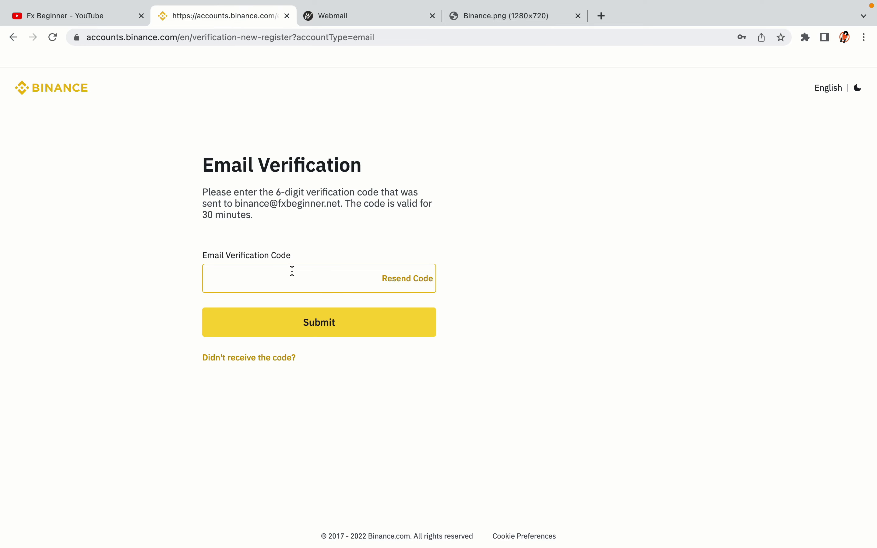
key("super+v")
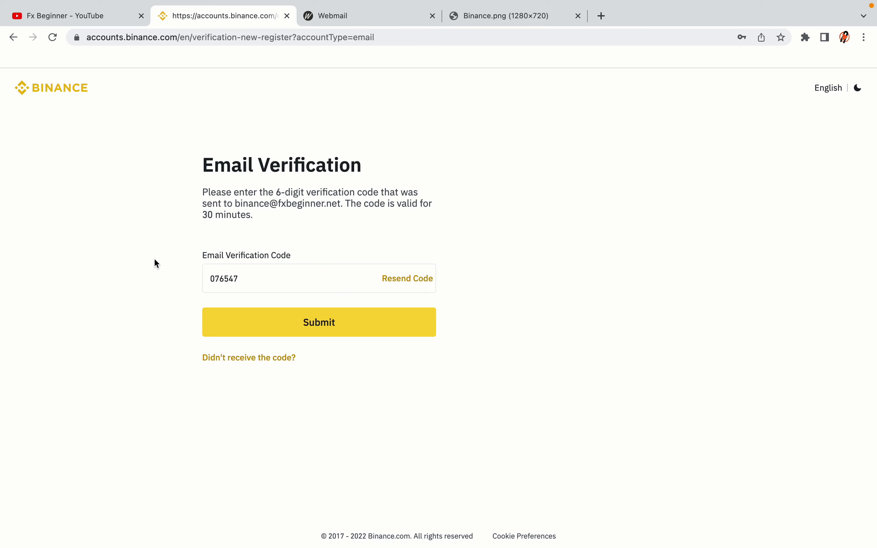
left_click(313, 180)
left_click(406, 334)
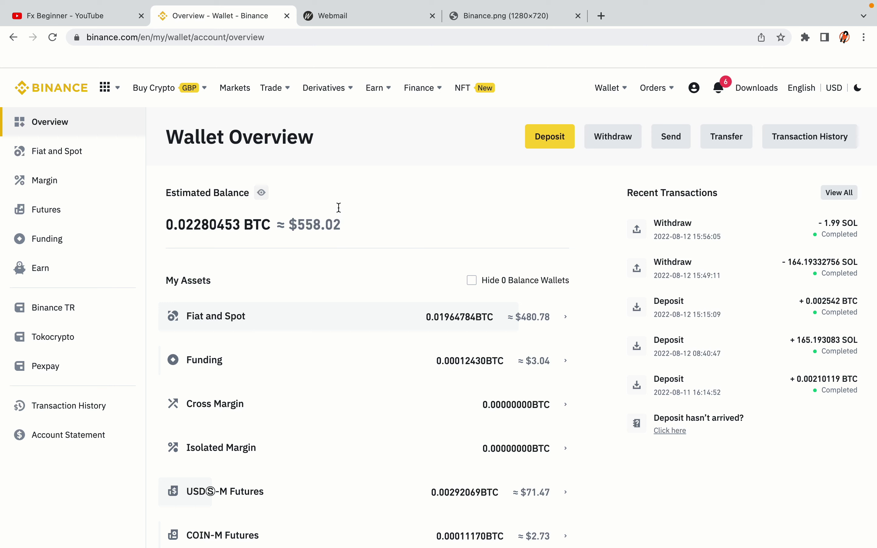
Step: Review the Wallet Overview balances and the options for buying and trading crypto, and return to the Binance homepage
scroll(540, 236, "down", 10)
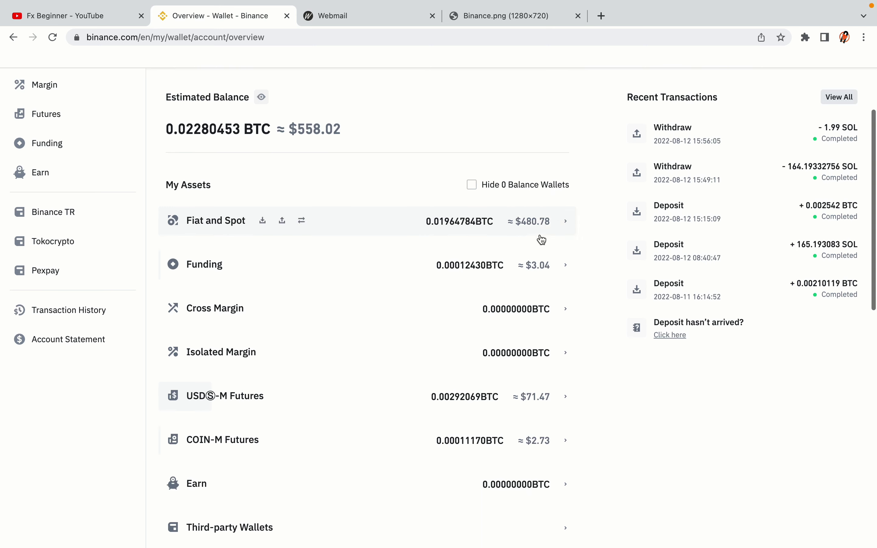
scroll(540, 237, "up", 10)
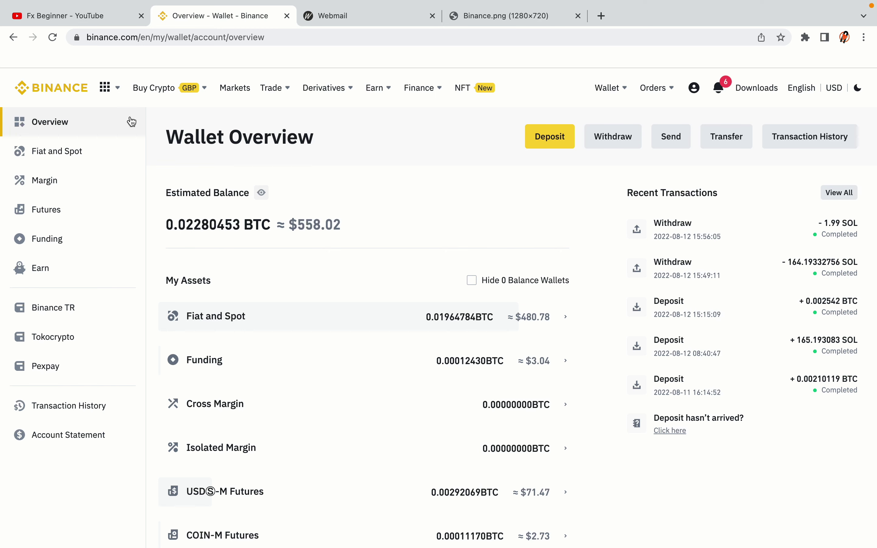
mouse_move(171, 90)
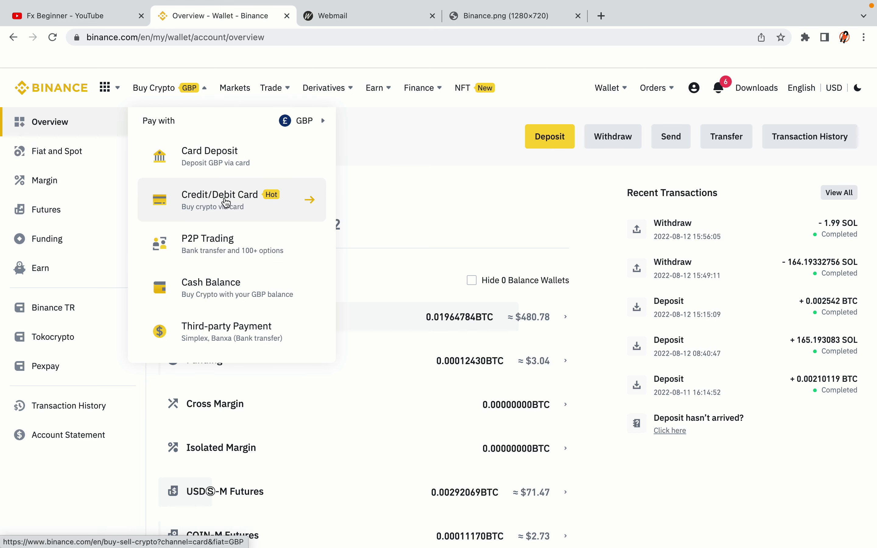
mouse_move(268, 88)
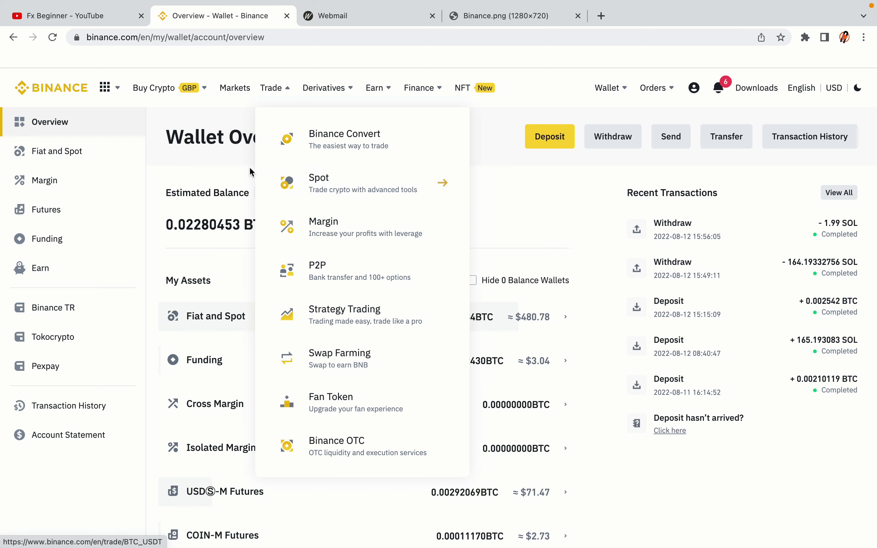
left_click(57, 85)
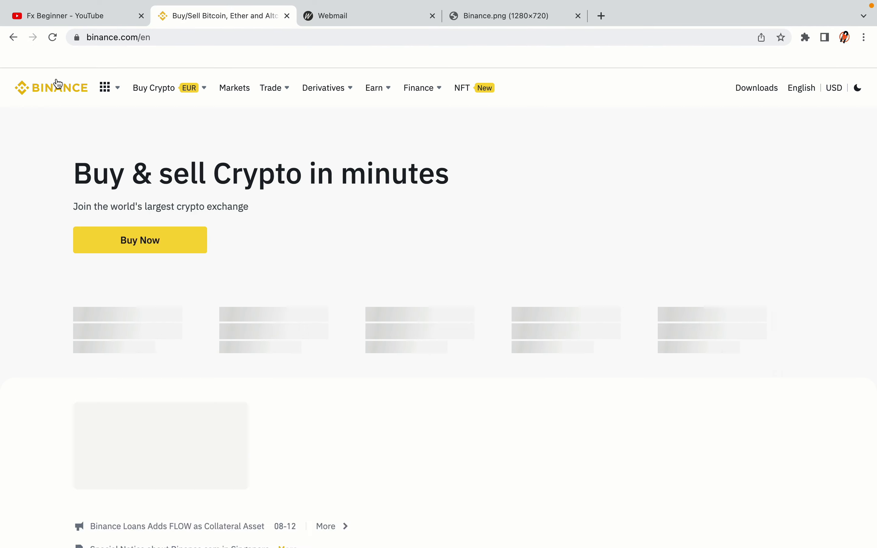